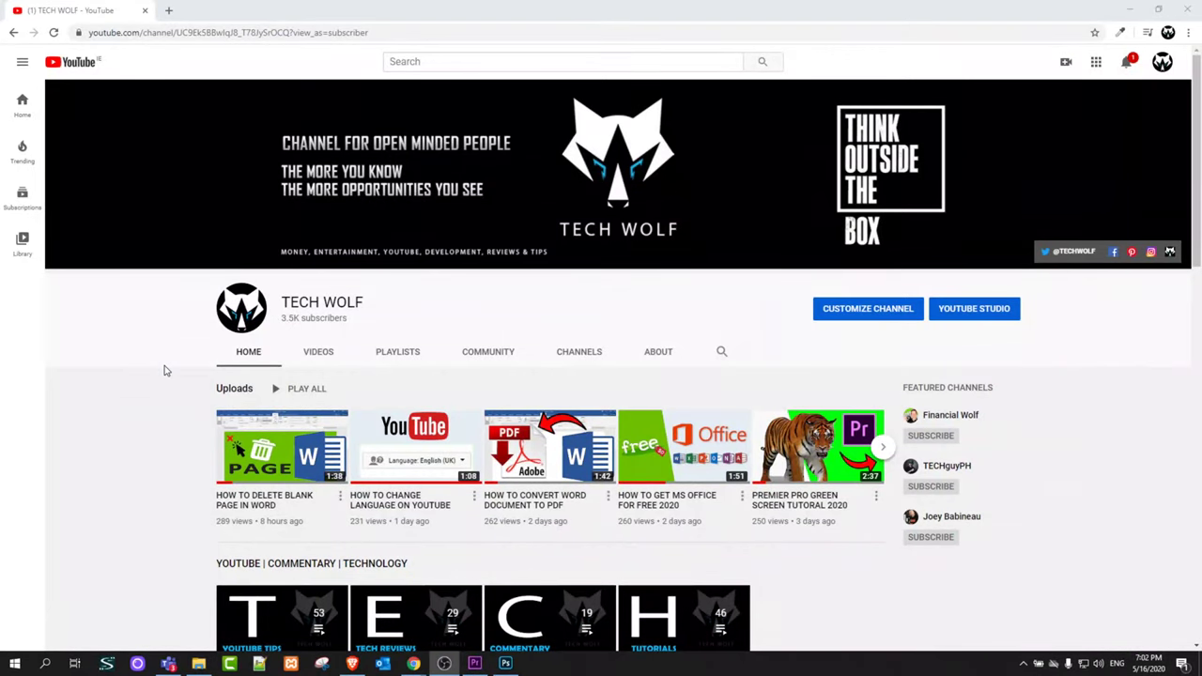
scroll(164, 370, down, 2)
scroll(164, 370, down, 1)
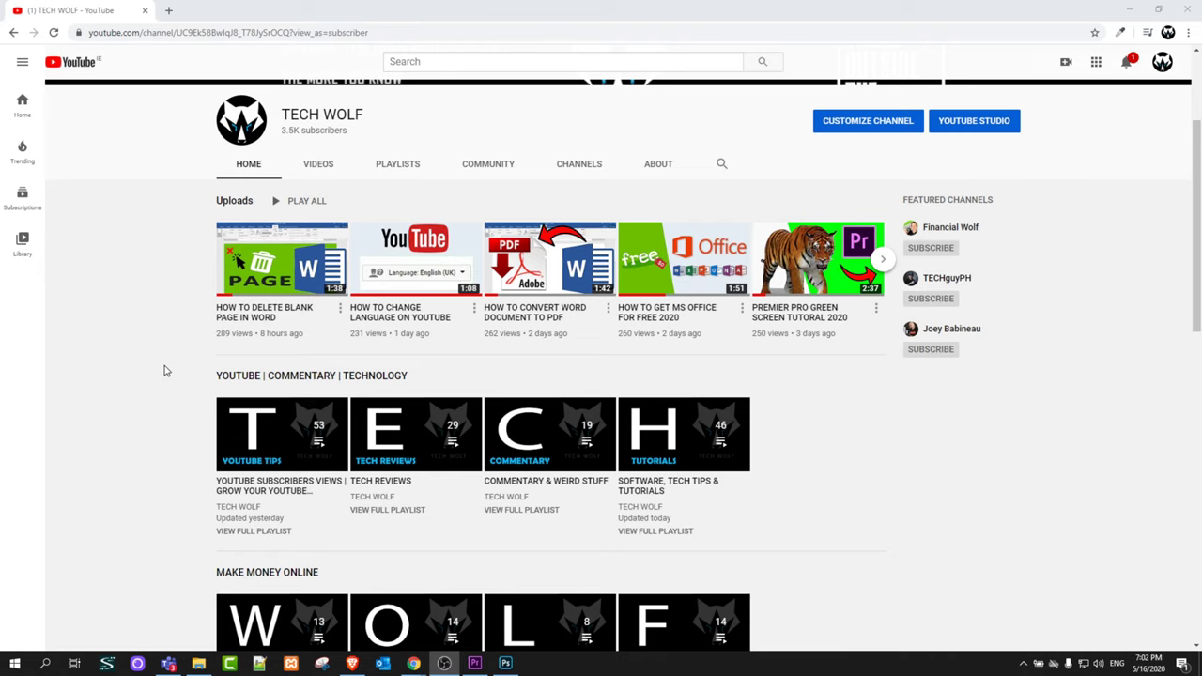
scroll(164, 370, up, 3)
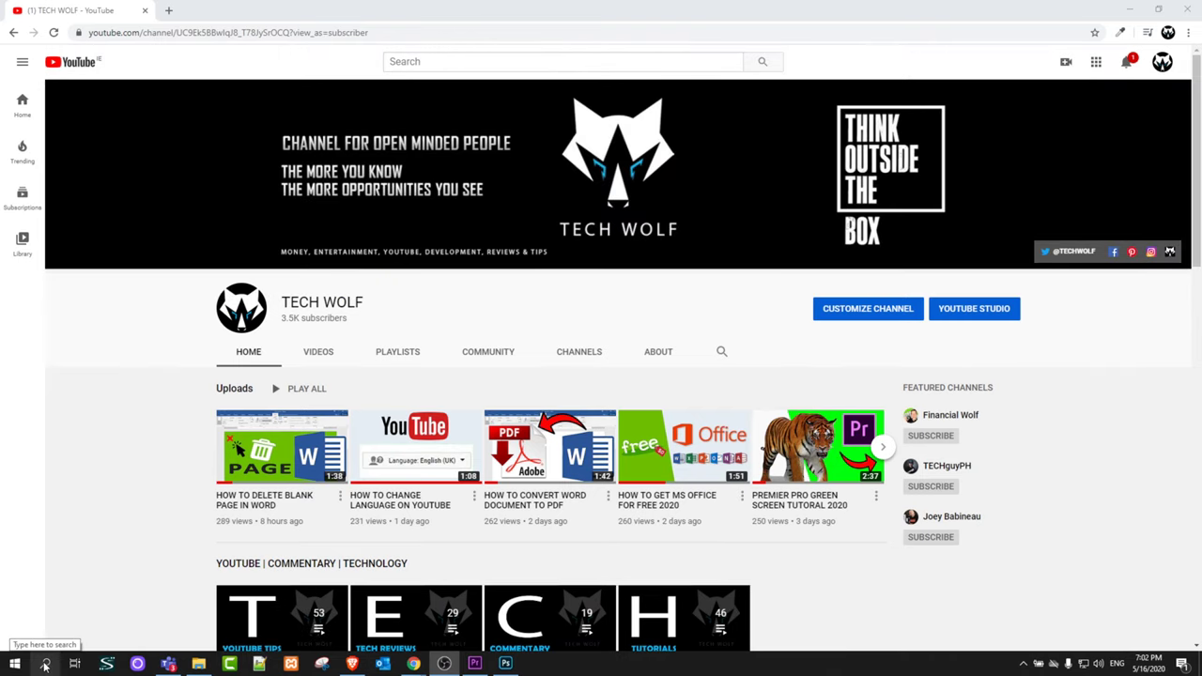
- Search Windows for msconfig and launch System Configuration
click(45, 665)
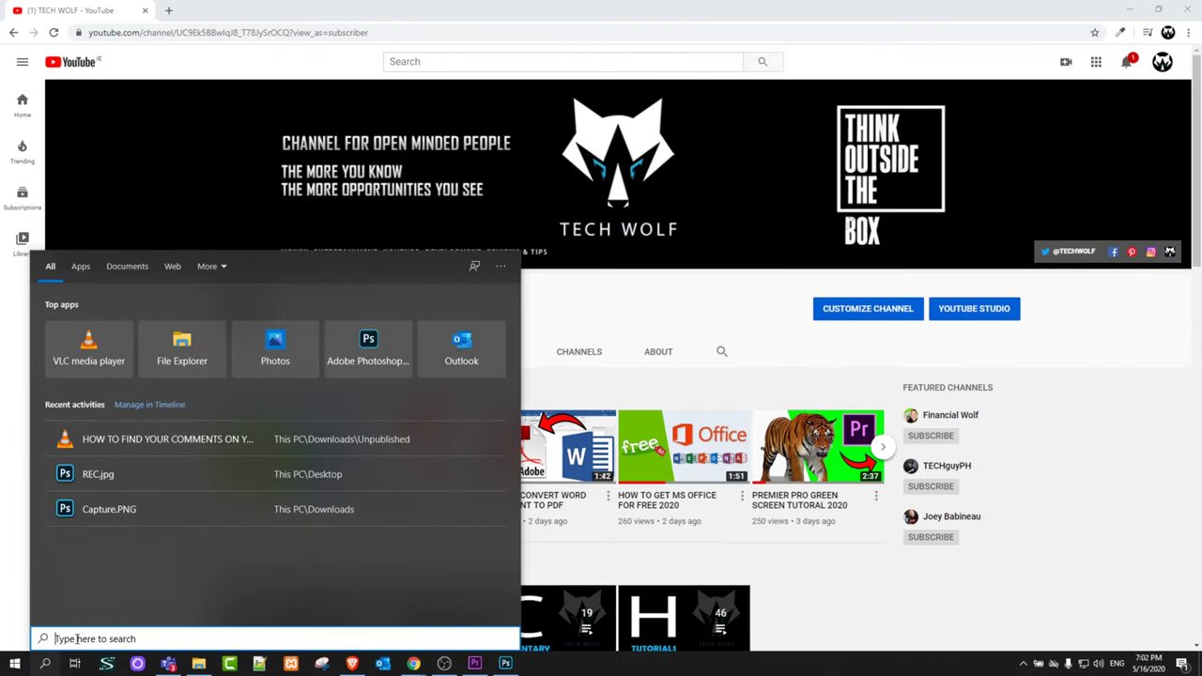
text(msconfig)
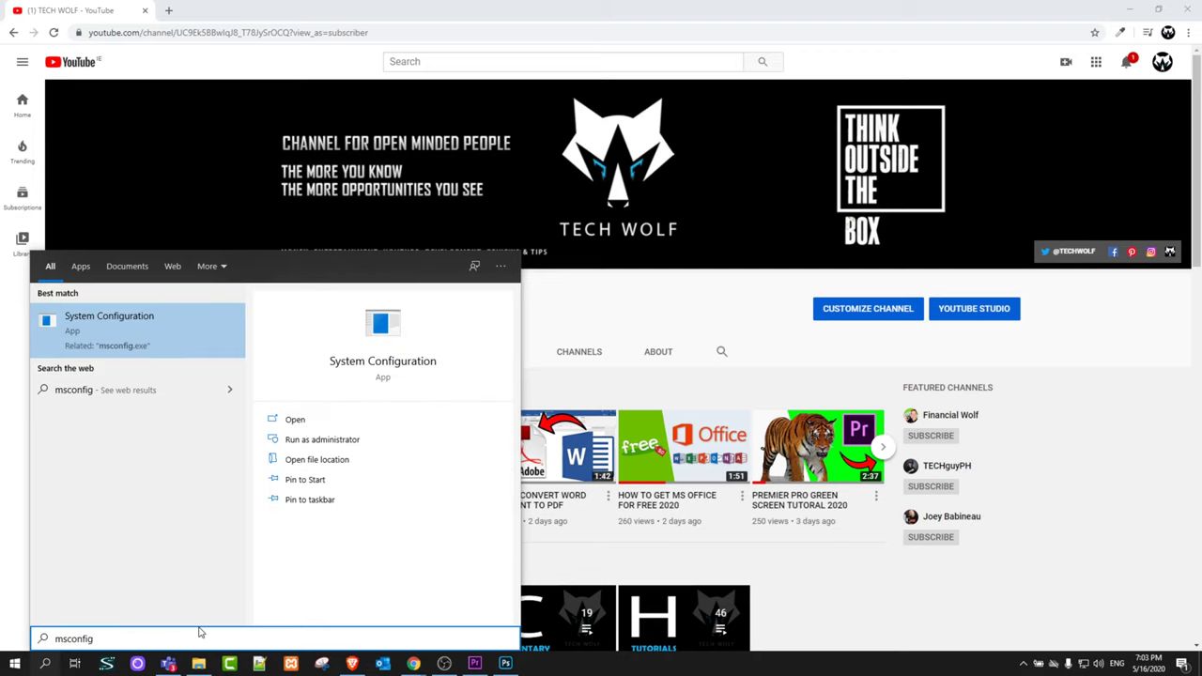
key(Return)
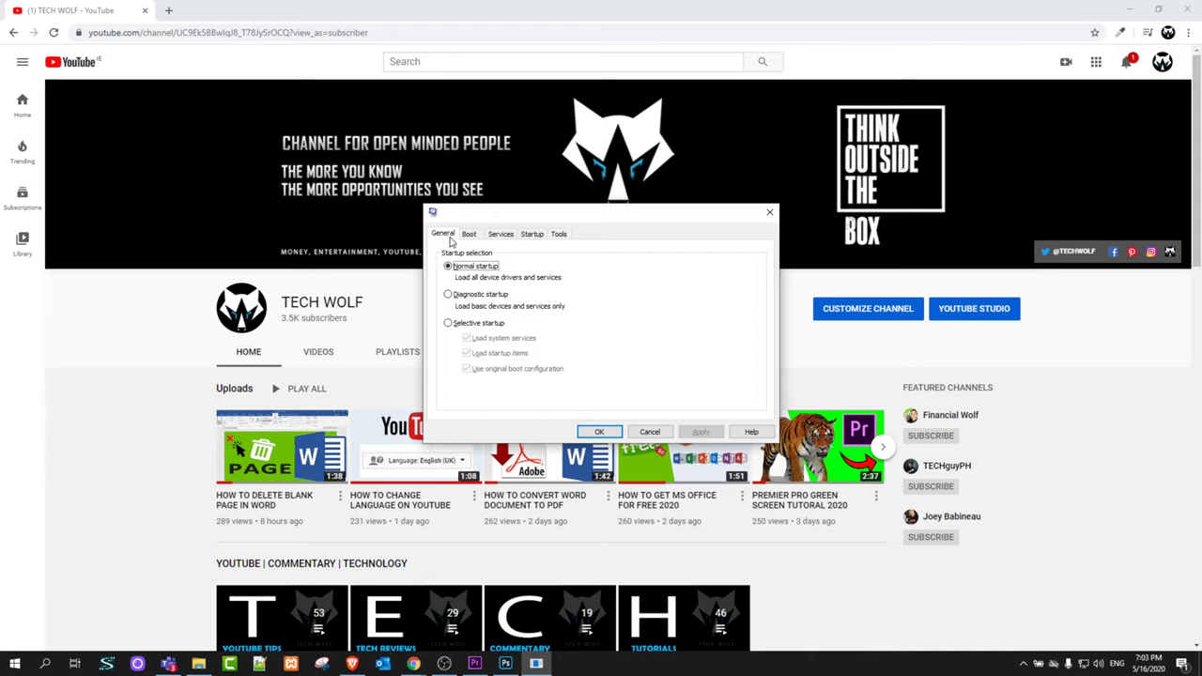
- Show the Boot tab settings for the default Windows 10 entry
click(468, 233)
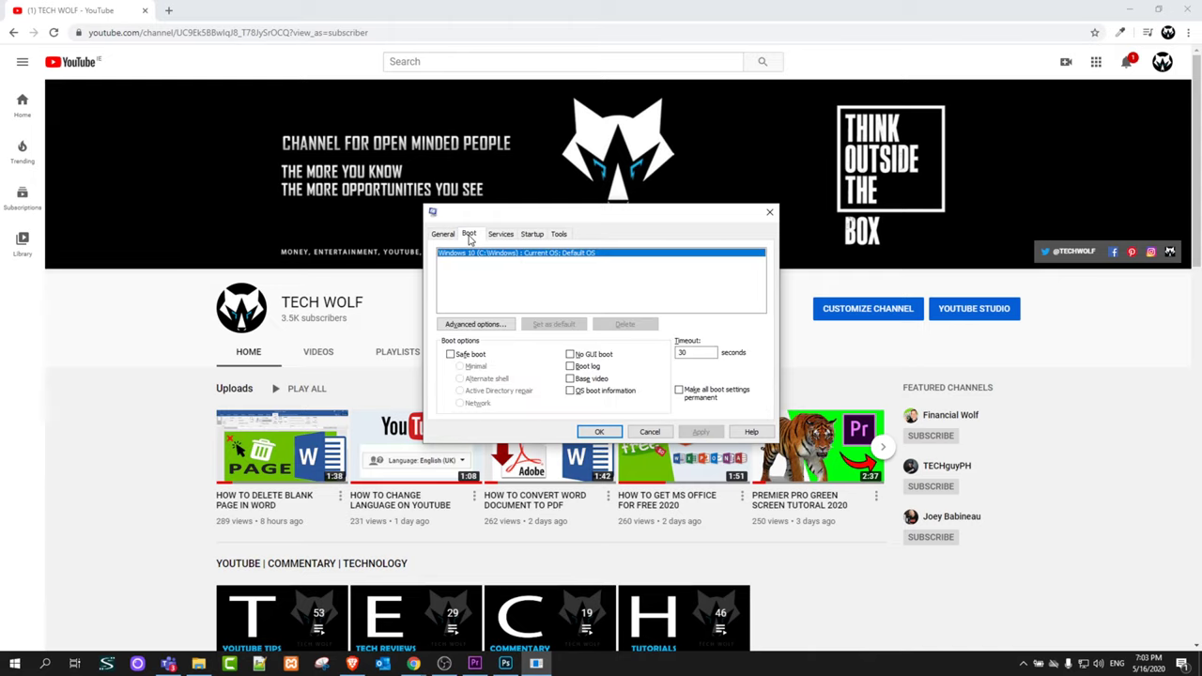
- In Advanced boot options, enable Number of processors and choose 4
click(458, 325)
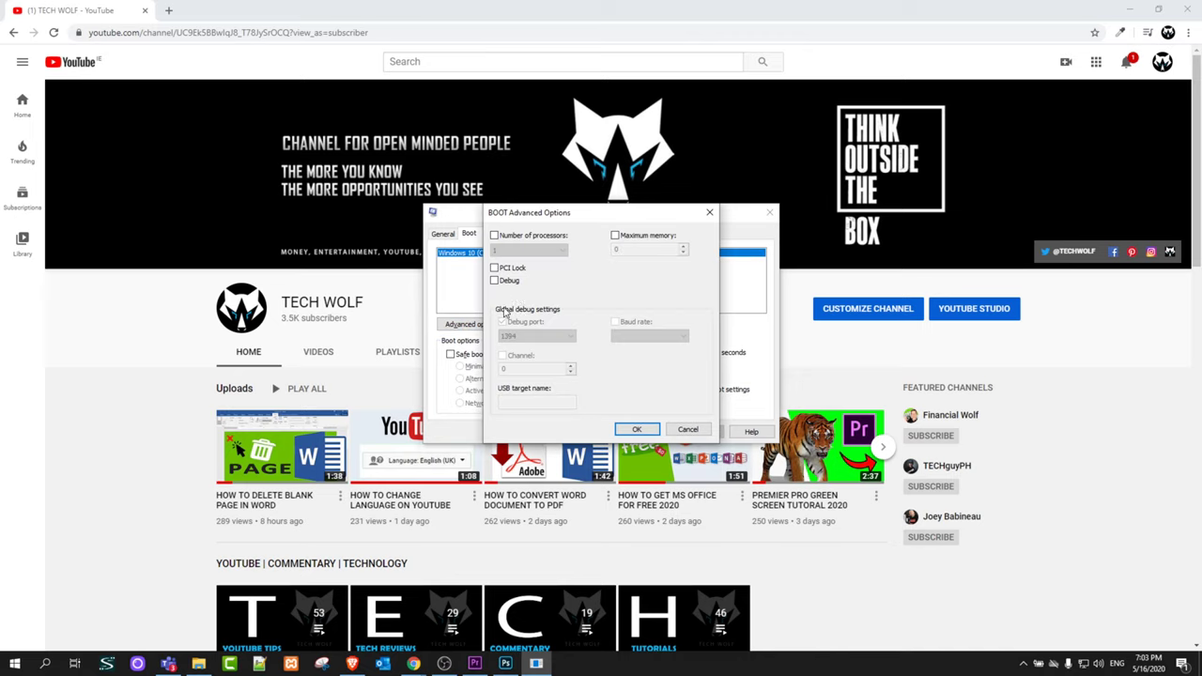
click(494, 235)
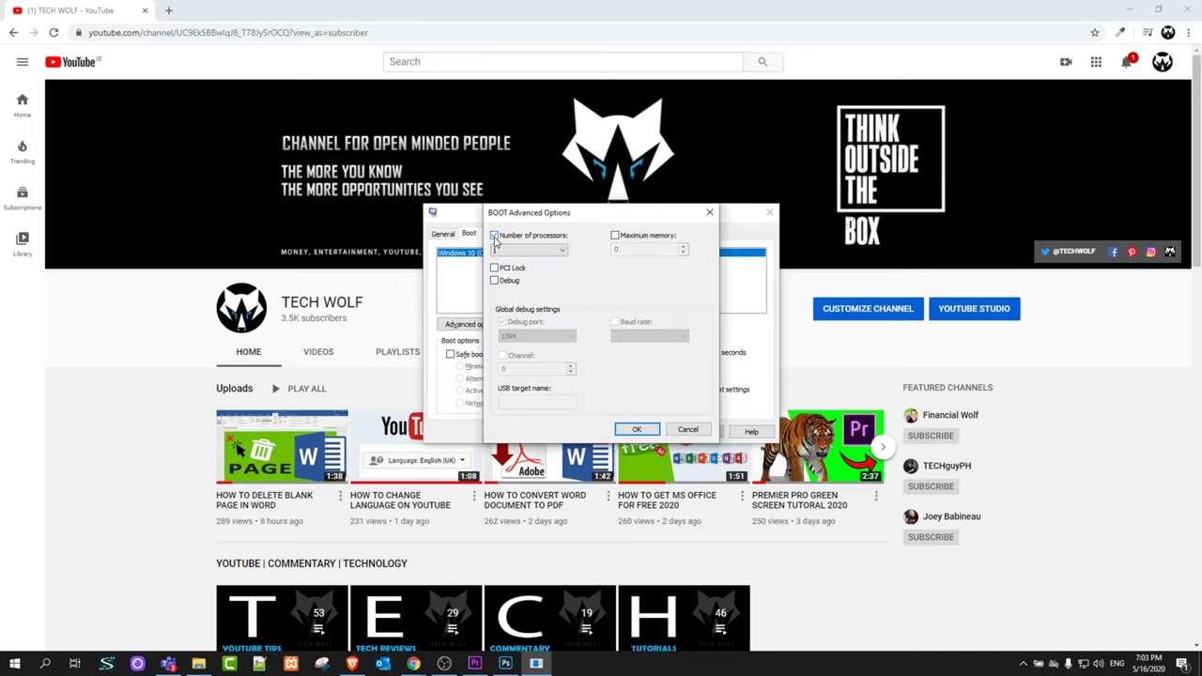
click(556, 251)
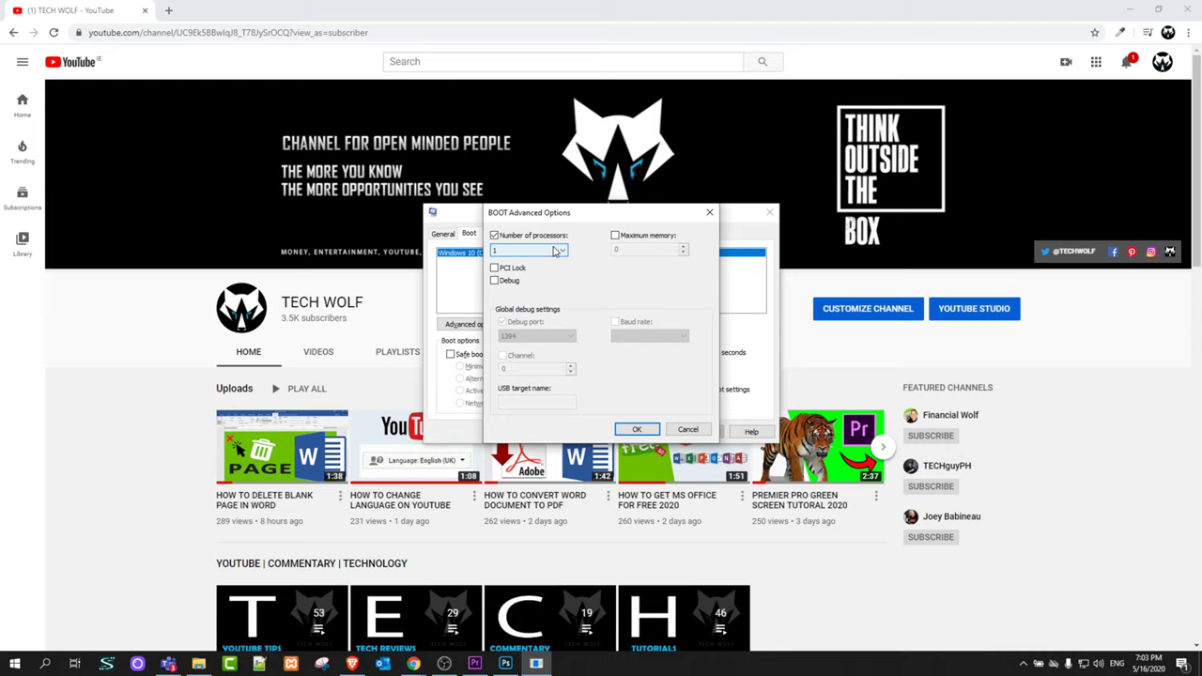
click(561, 251)
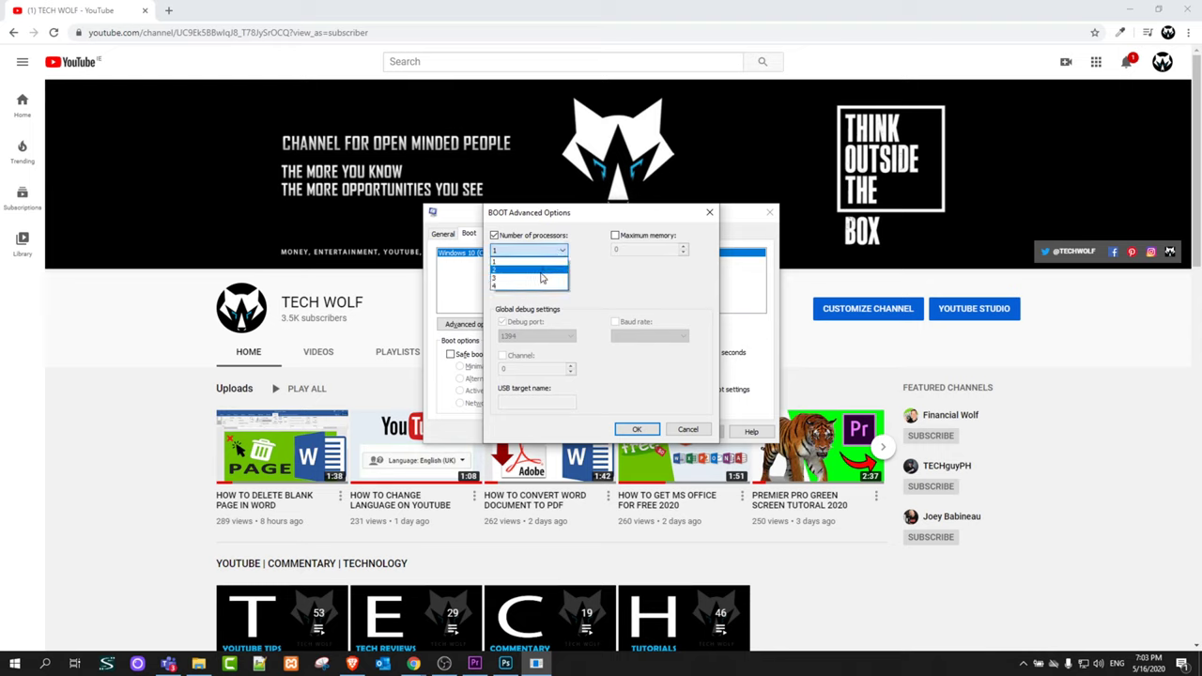
click(538, 285)
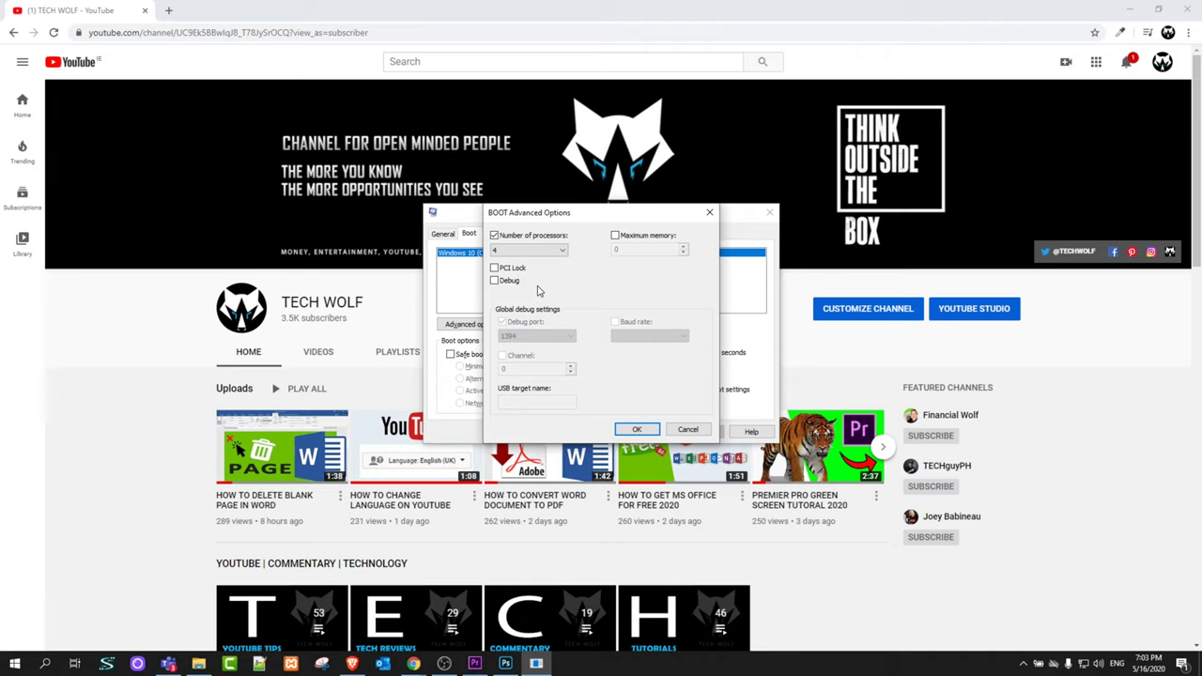
- Keep 4 processors, confirm the advanced options and apply the boot settings
click(553, 252)
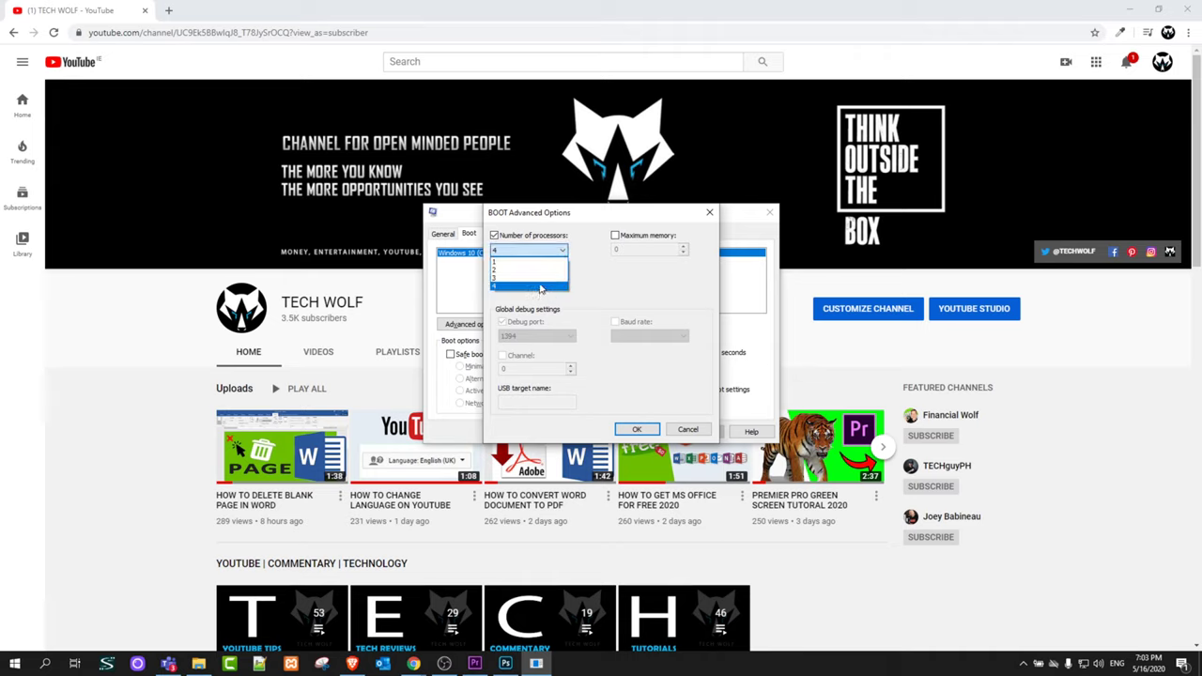
click(540, 286)
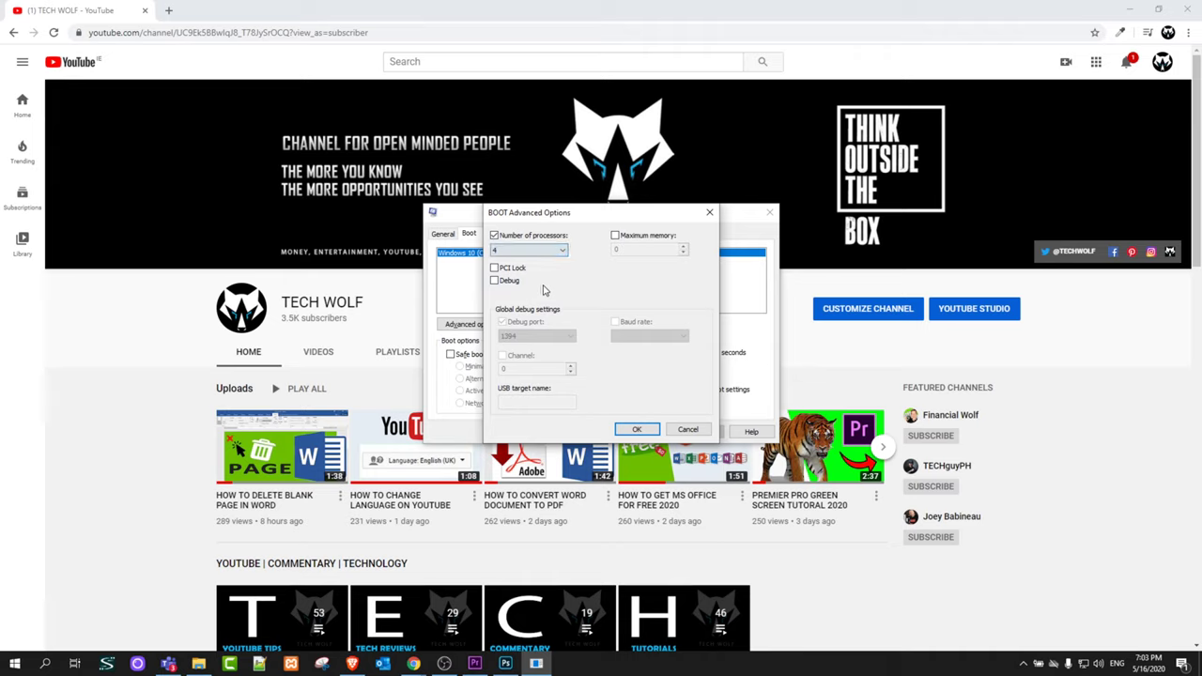
click(636, 429)
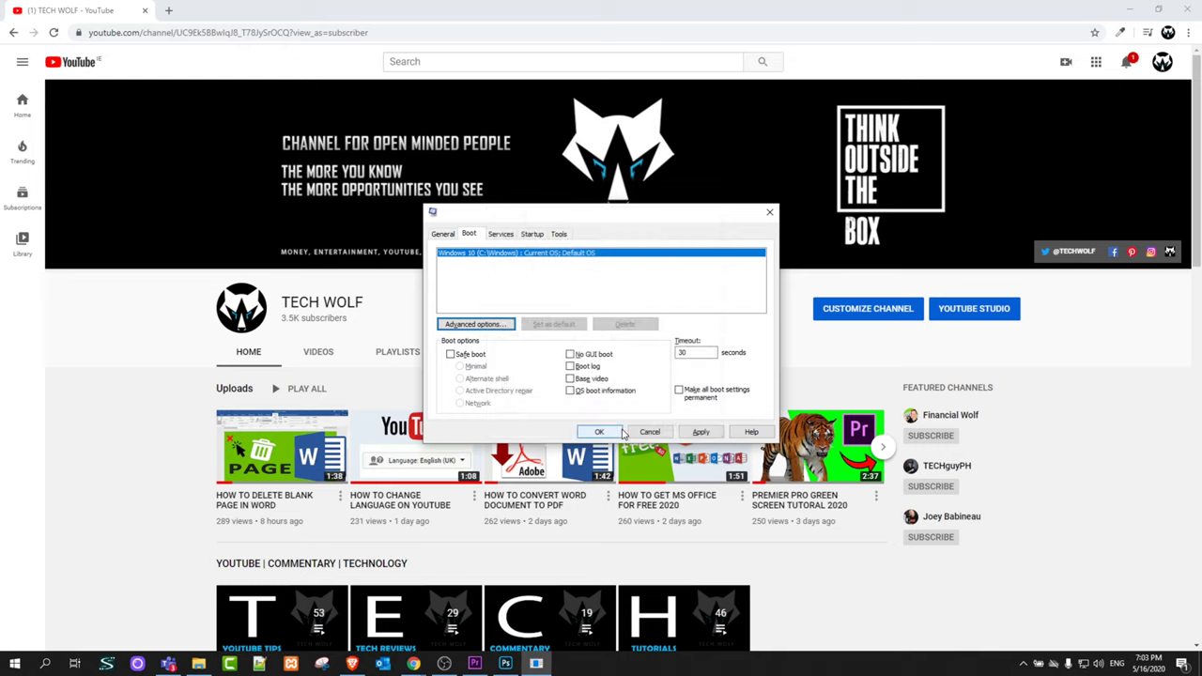
click(701, 433)
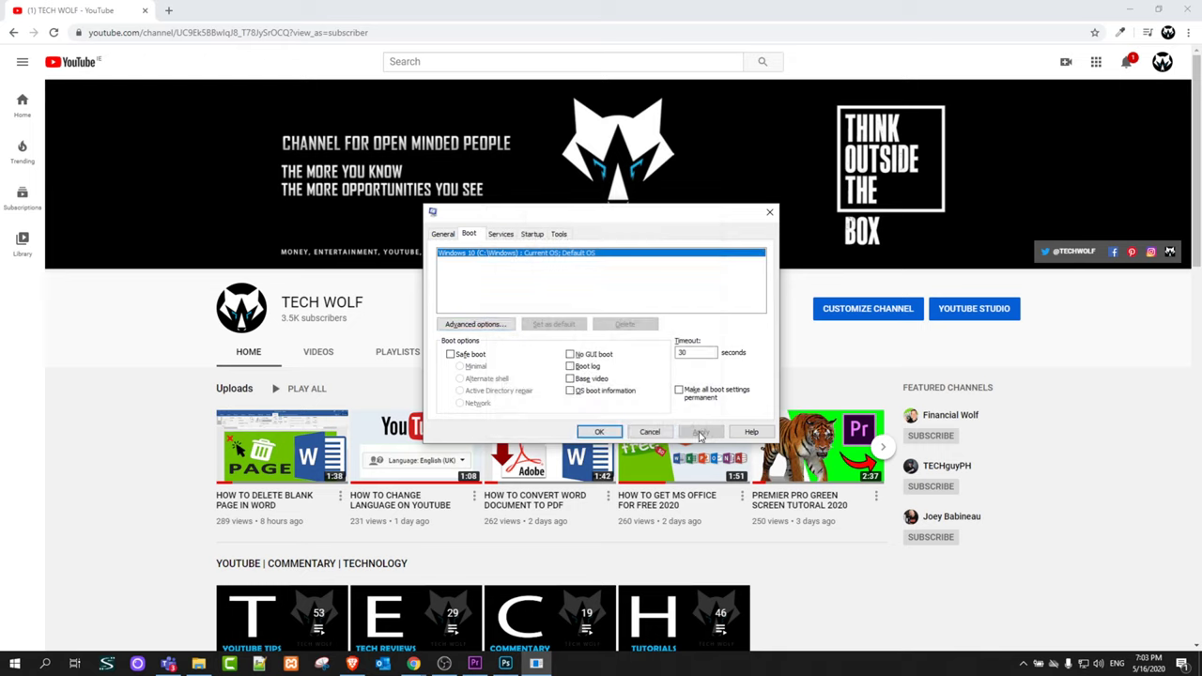
click(599, 432)
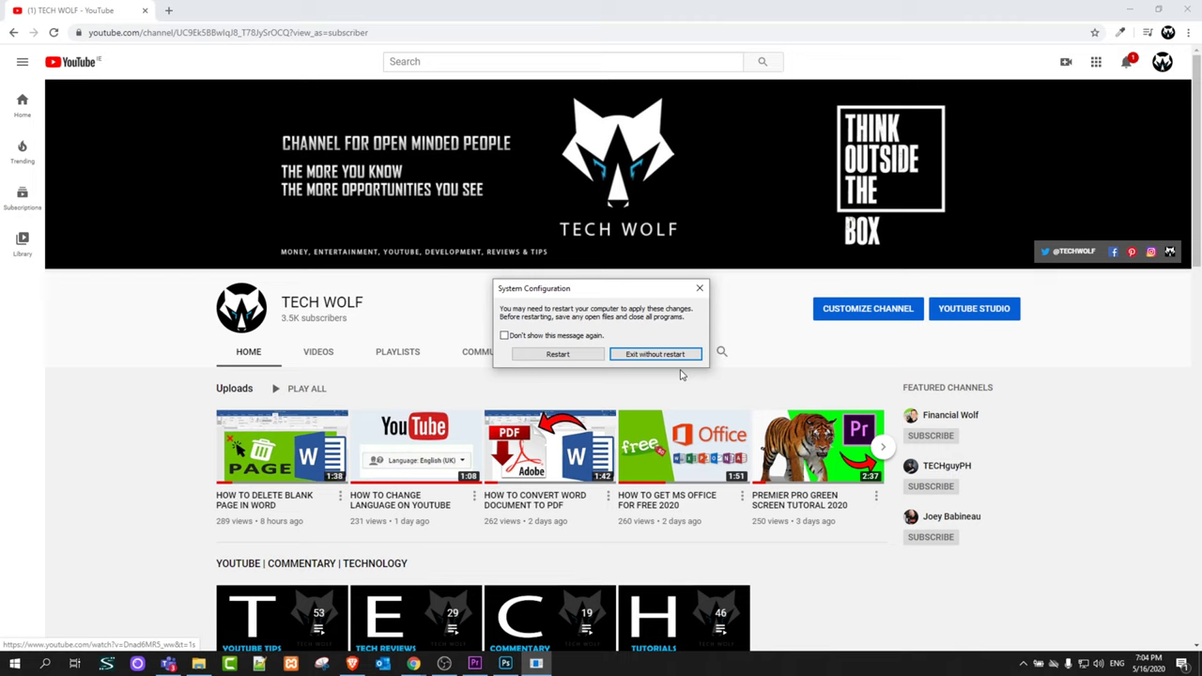